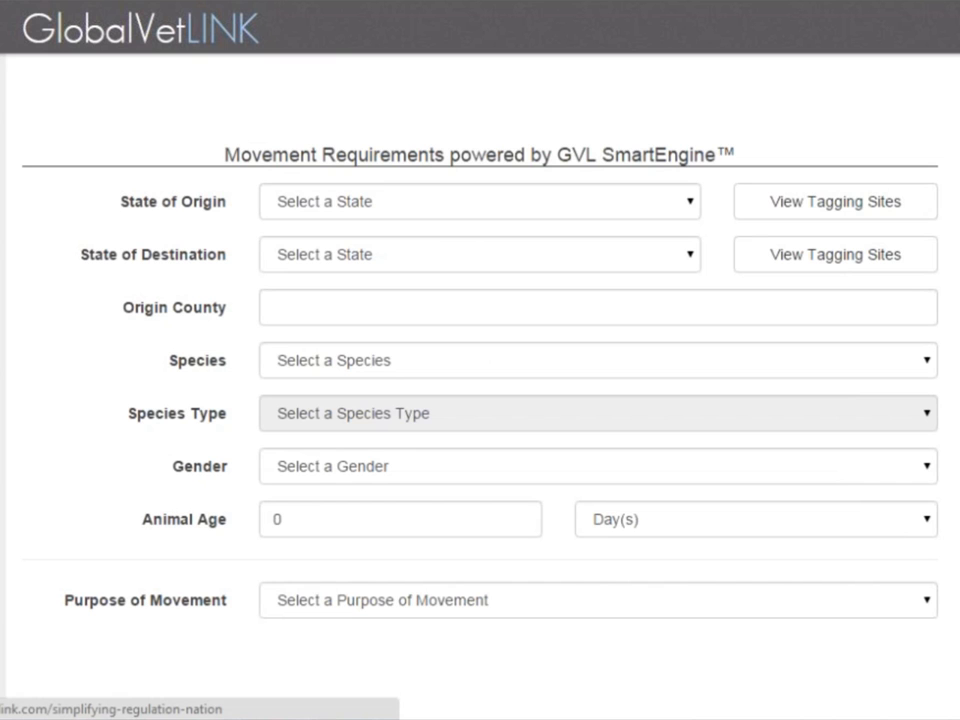
Set the state of origin to Iowa and the state of destination to Montana.
click(659, 209)
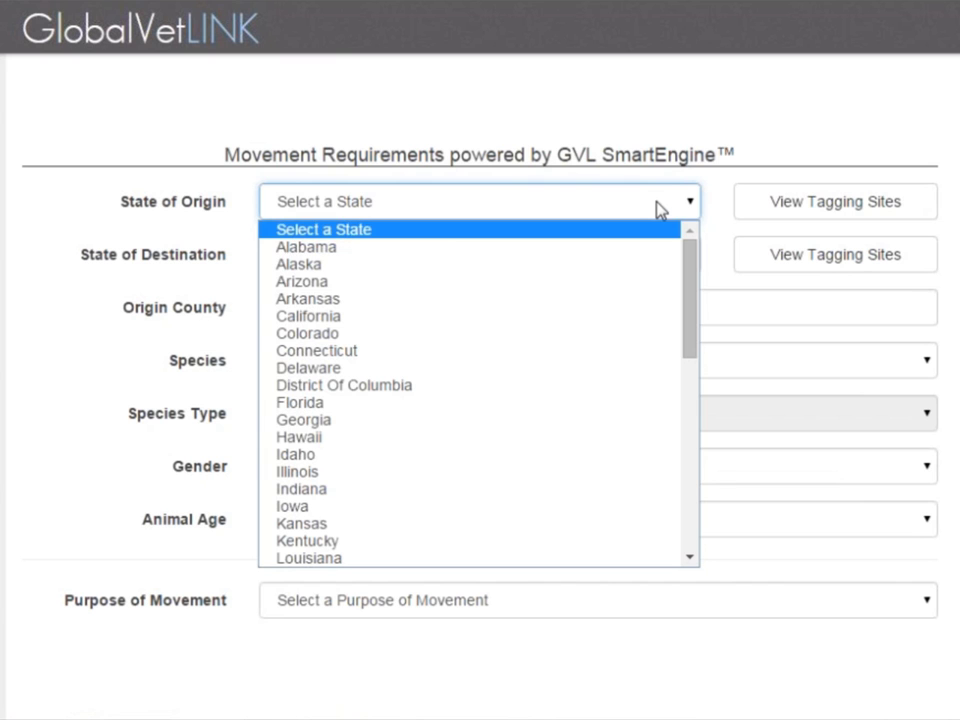
click(573, 507)
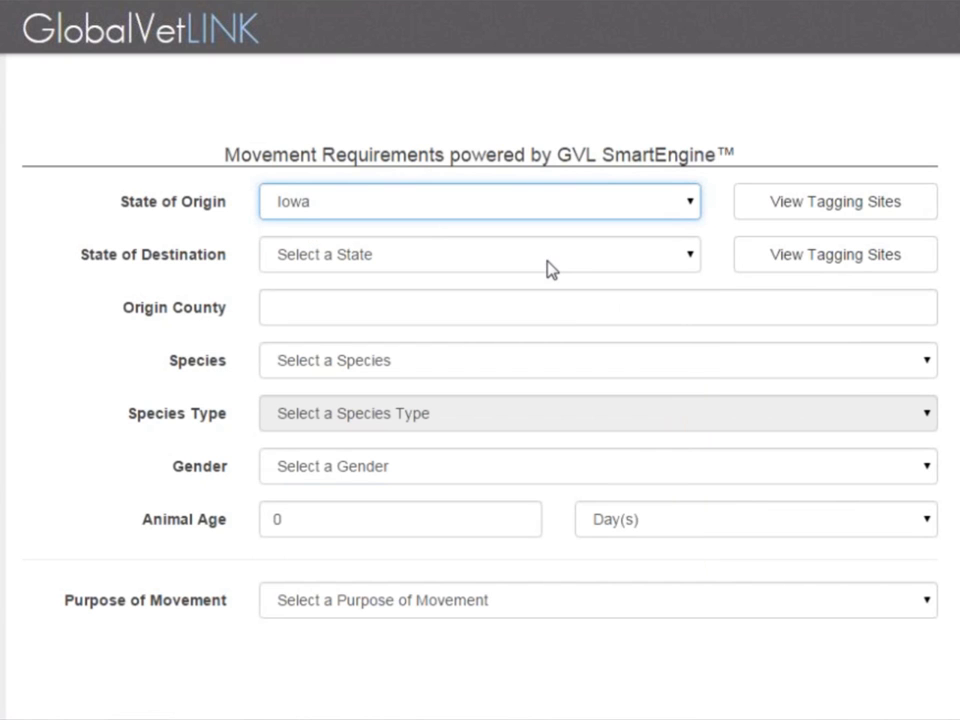
click(547, 250)
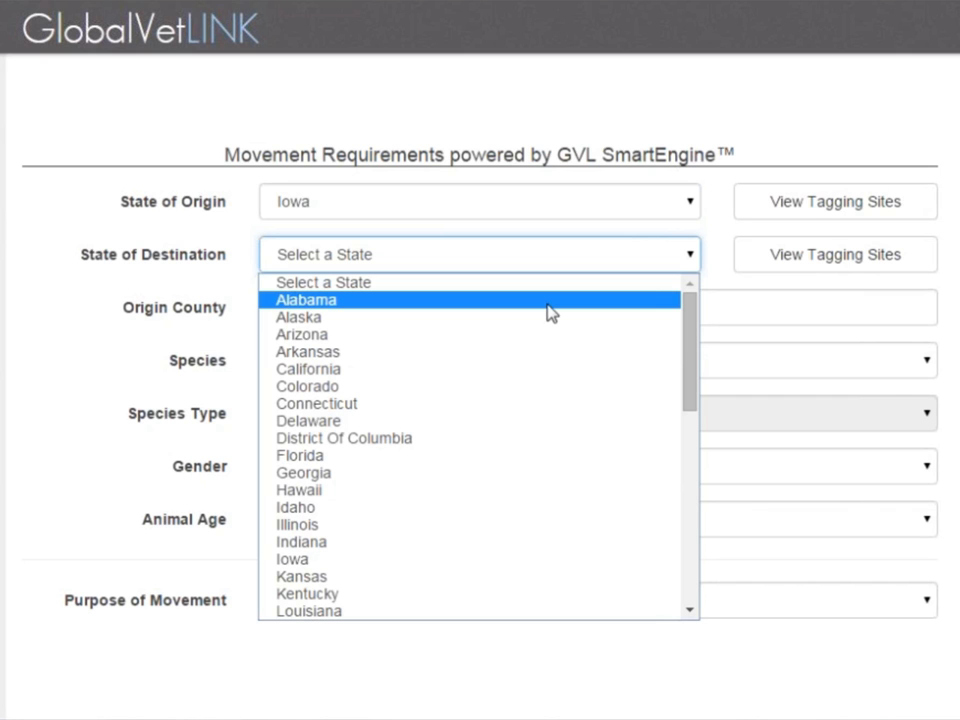
scroll(546, 315, down, 8)
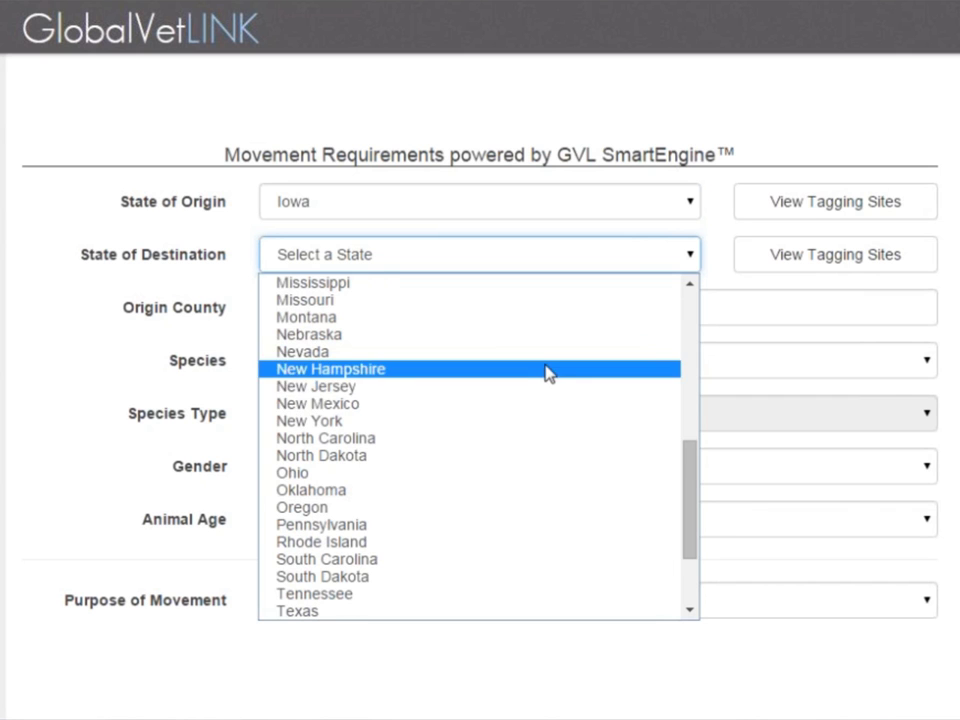
click(516, 318)
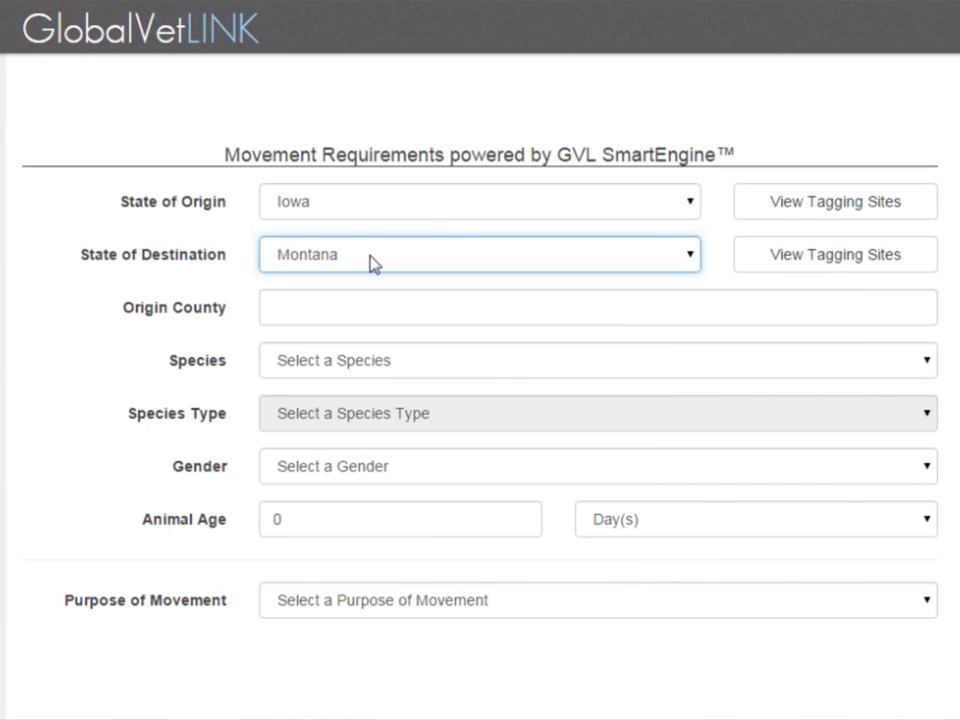
Review the tagging sites for the state of origin, Iowa, and hide the list again.
click(825, 205)
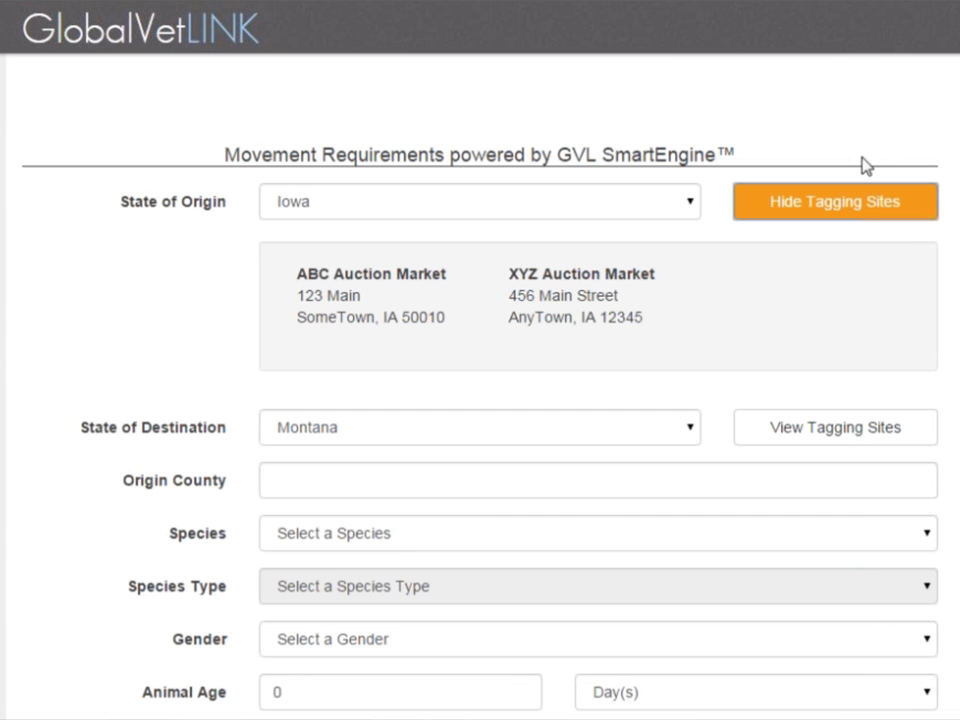
click(848, 207)
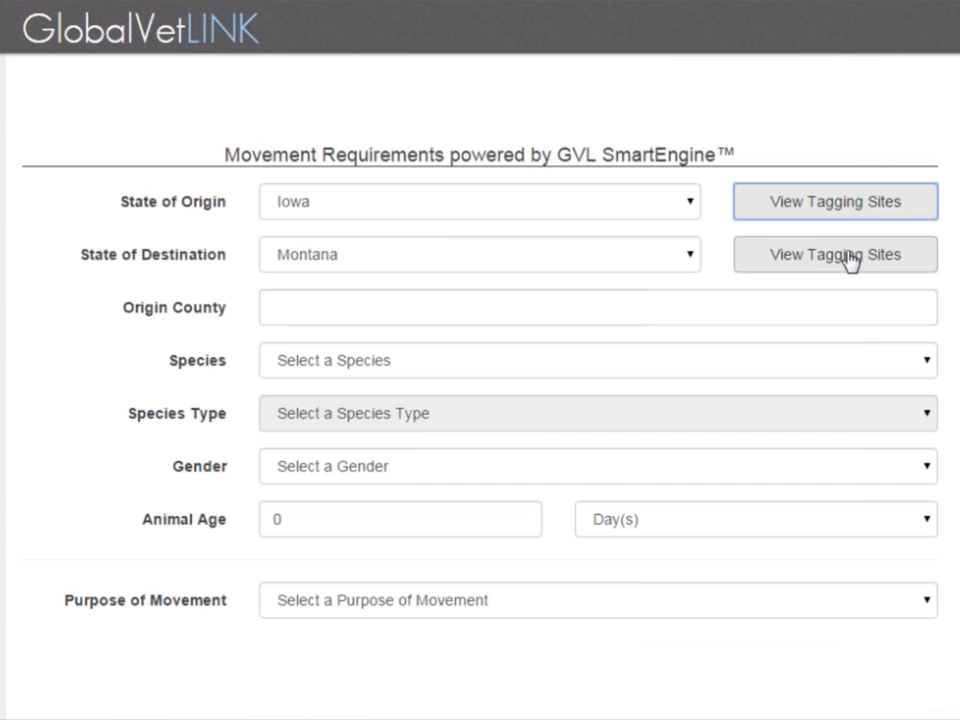
click(814, 214)
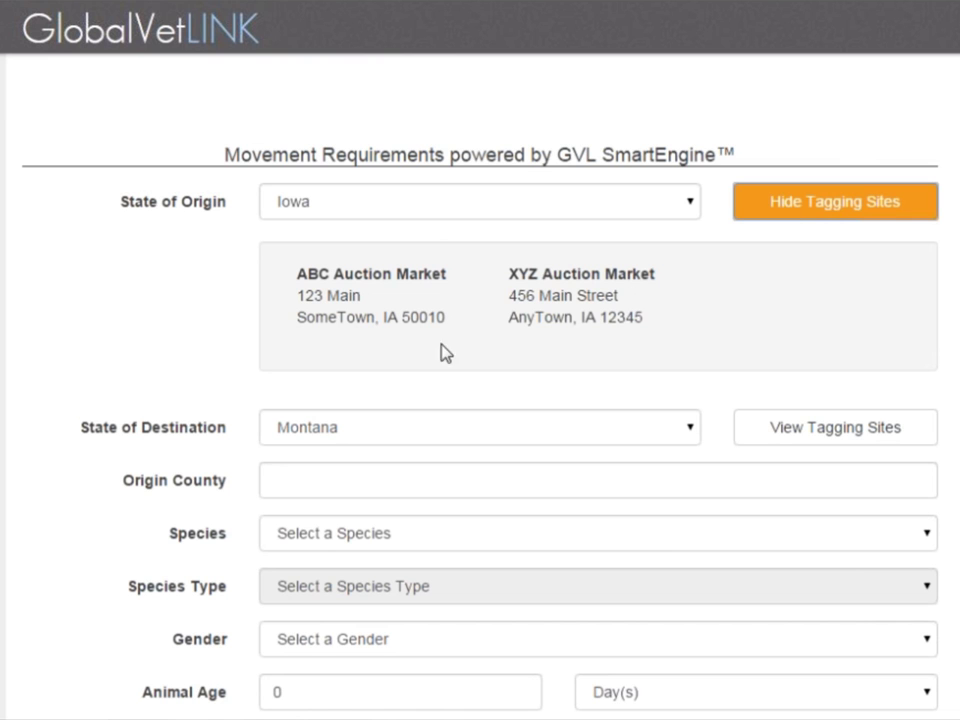
click(805, 212)
Enter story as the origin county and choose Bovine as the species.
scroll(650, 215, down, 1)
click(398, 210)
text(story)
key(Tab)
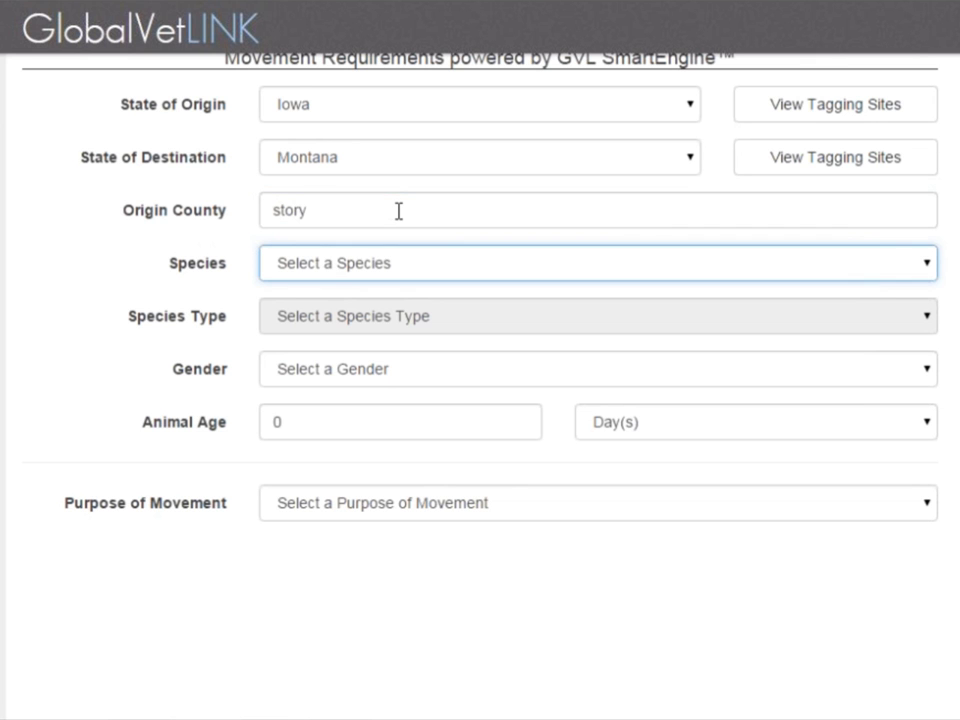
key(Down)
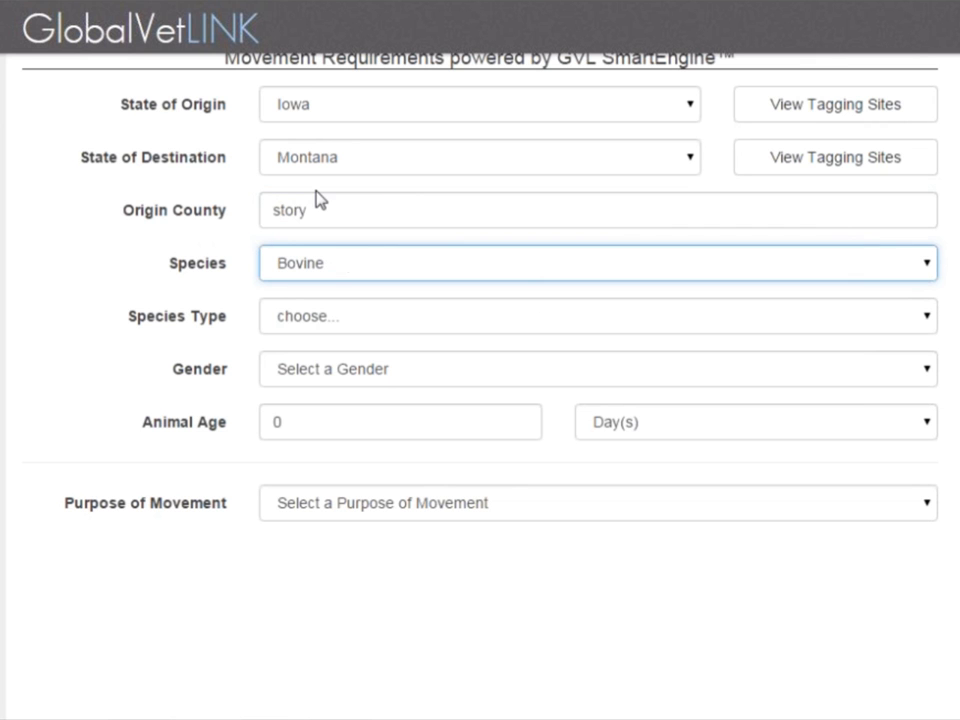
click(540, 266)
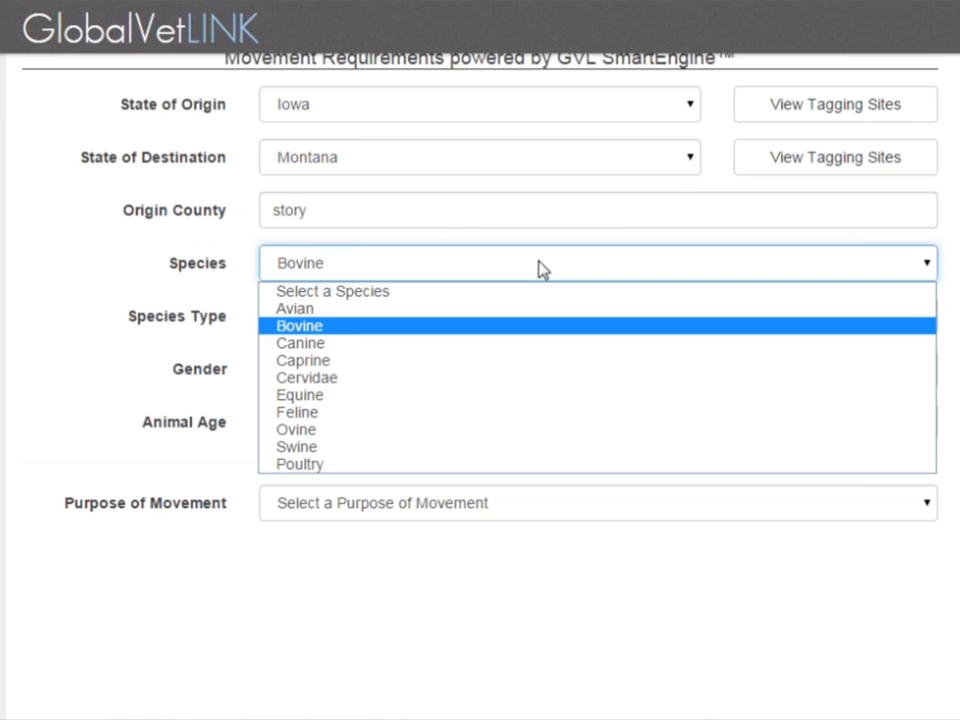
click(347, 327)
Set the species type to Beef and the gender to Male.
click(462, 327)
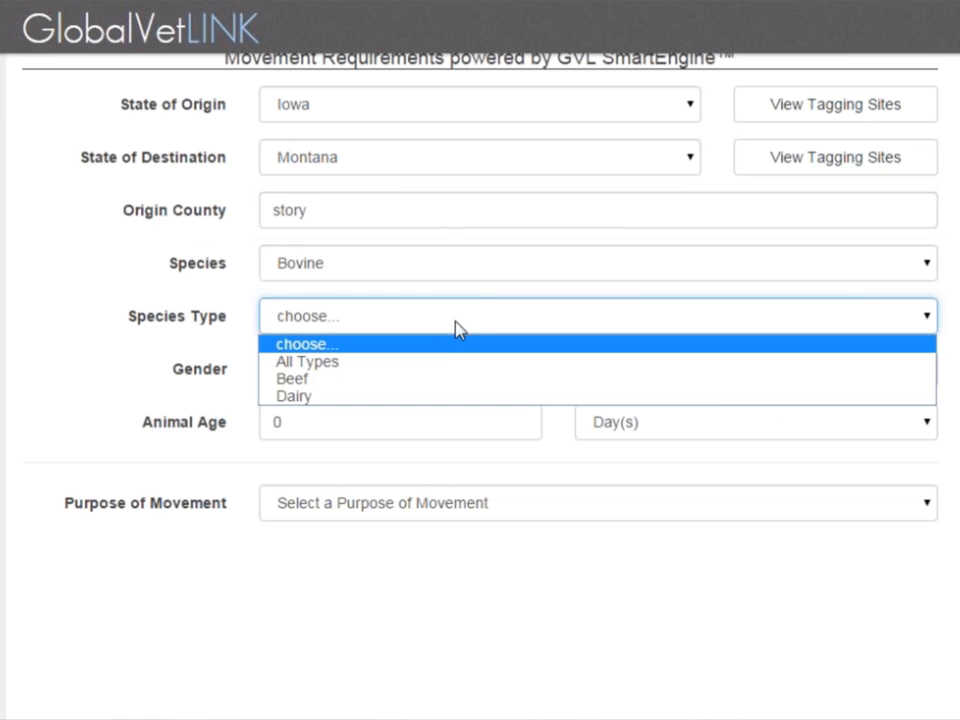
click(437, 382)
click(432, 380)
click(414, 432)
Set the animal age to 30 months and the purpose of movement to Breeding.
click(401, 422)
text(30)
key(Tab)
key(m)
key(Tab)
key(b)
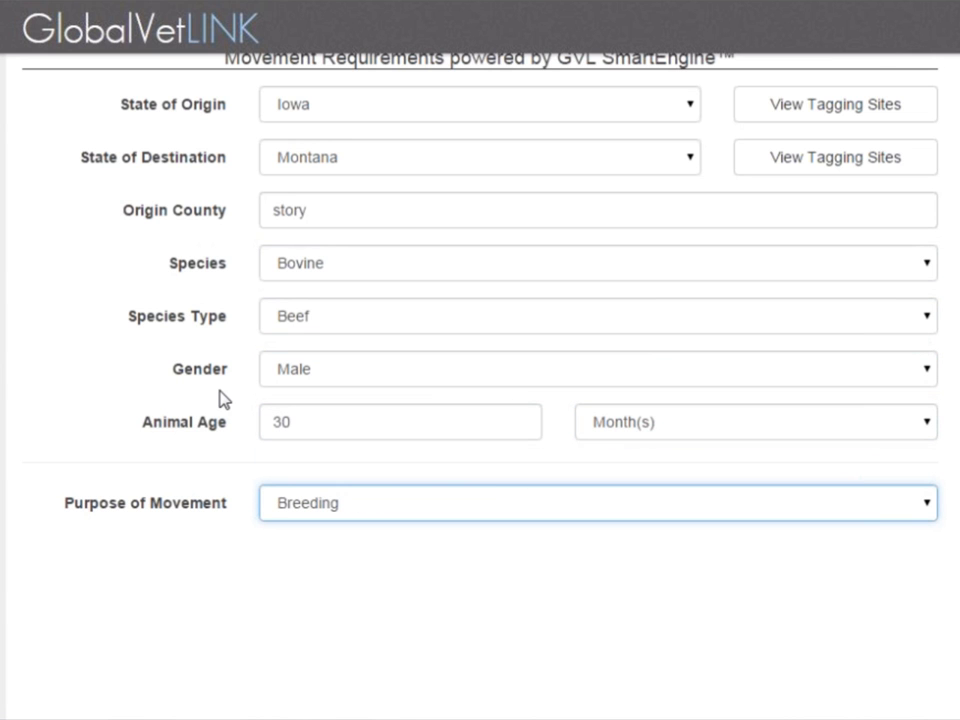
Look up the movement requirements and read the State Requirements details for CVI, Entry Permit and Remarks.
click(494, 576)
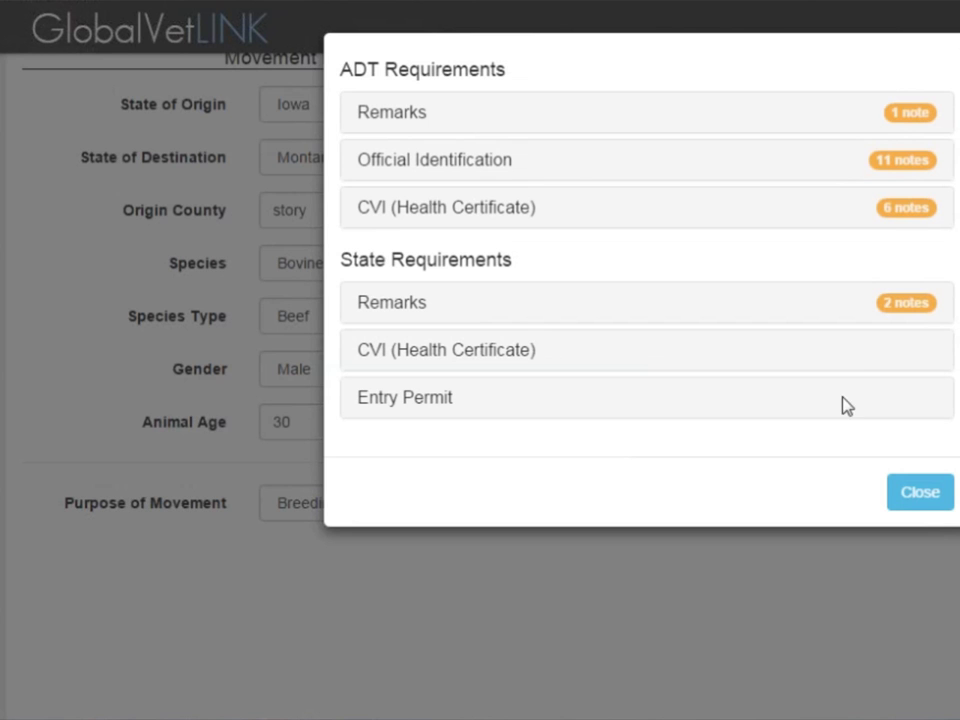
click(480, 362)
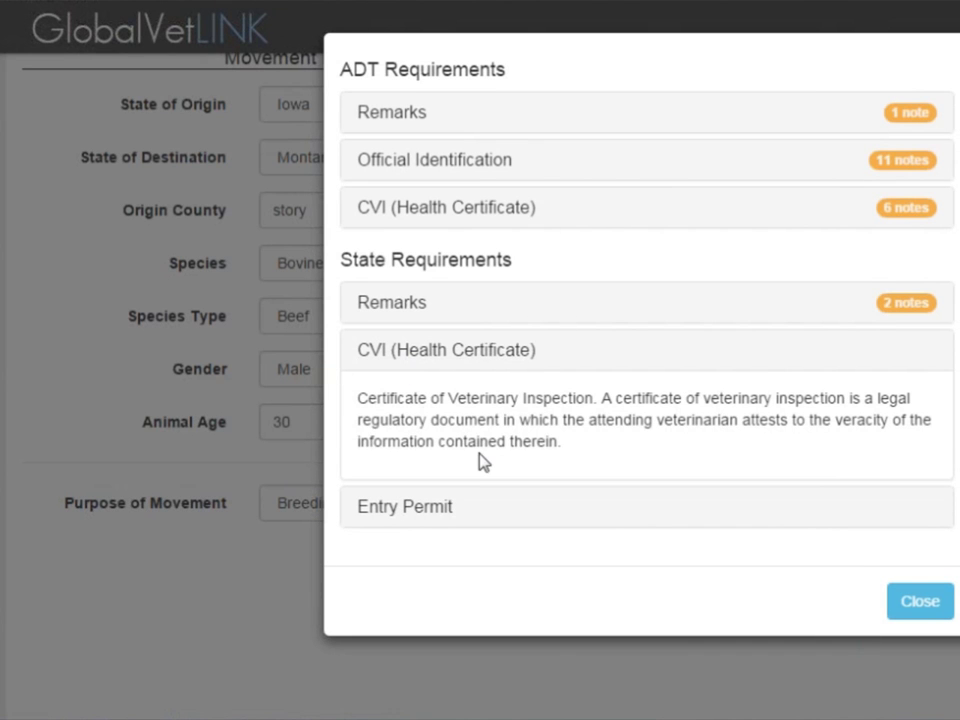
click(412, 355)
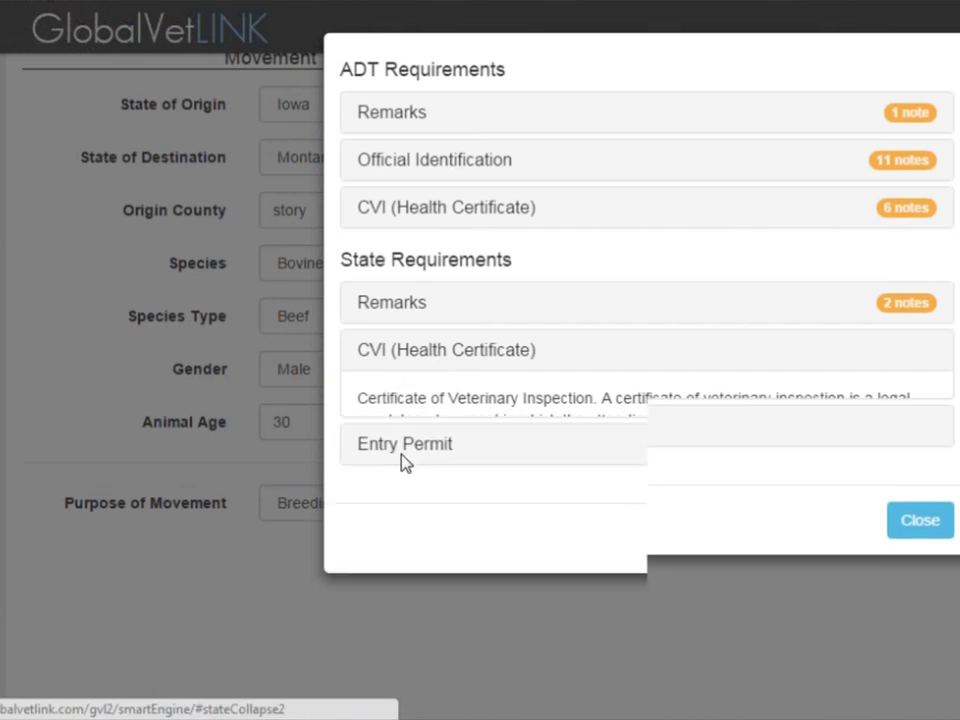
click(424, 416)
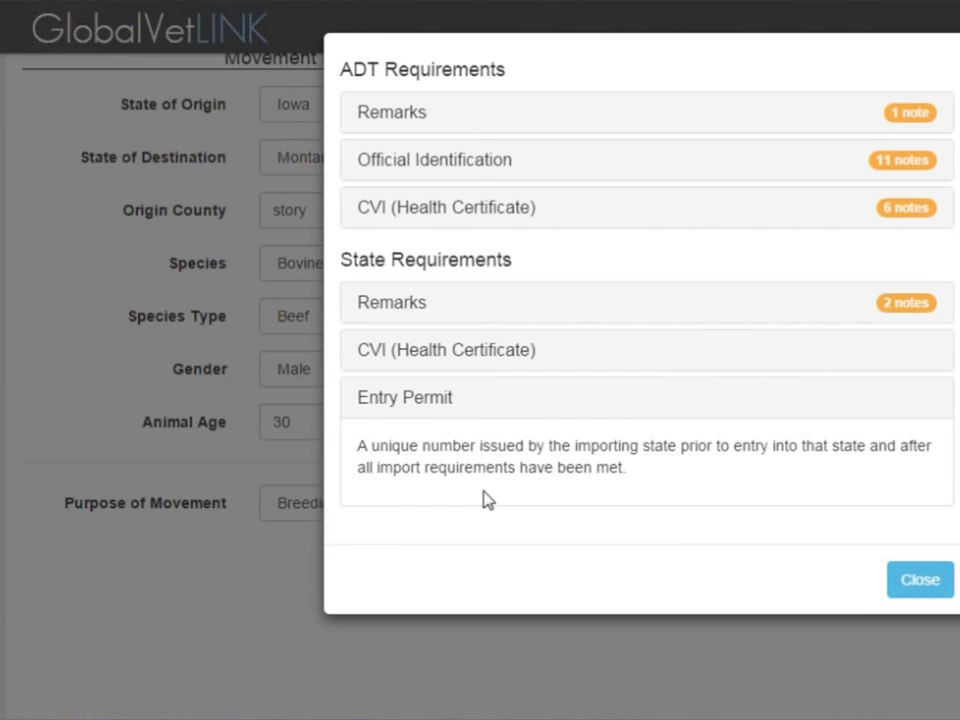
click(421, 401)
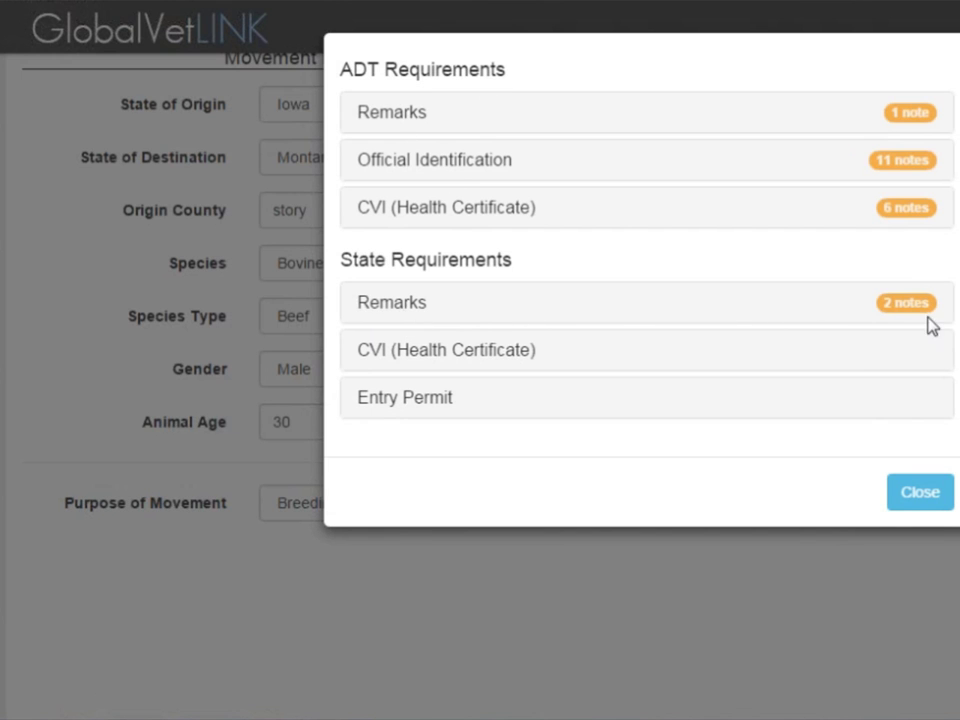
click(410, 313)
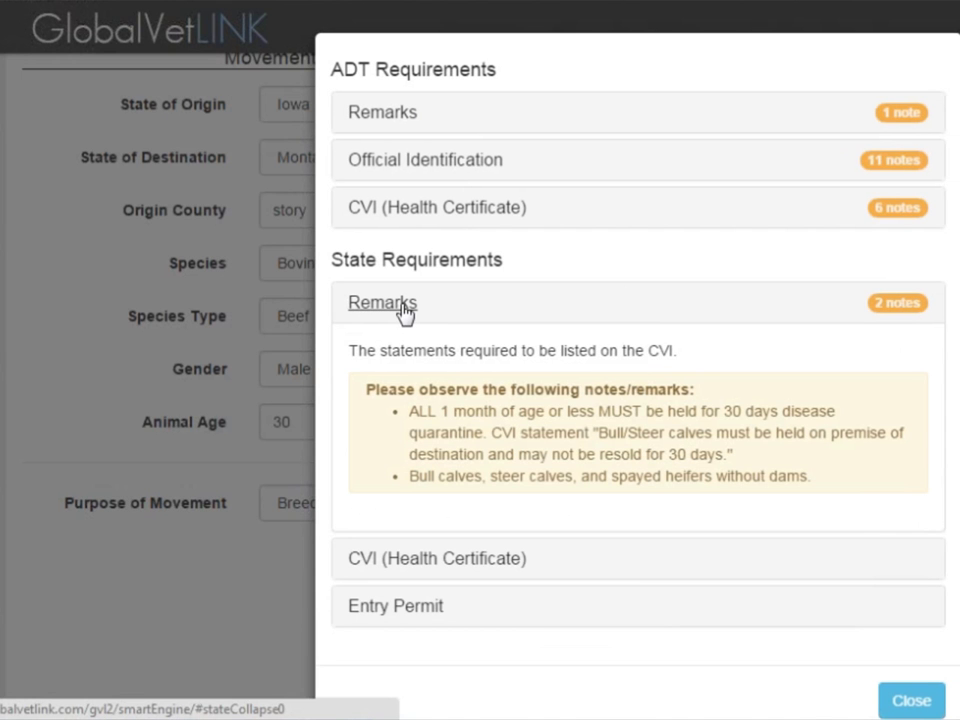
click(405, 313)
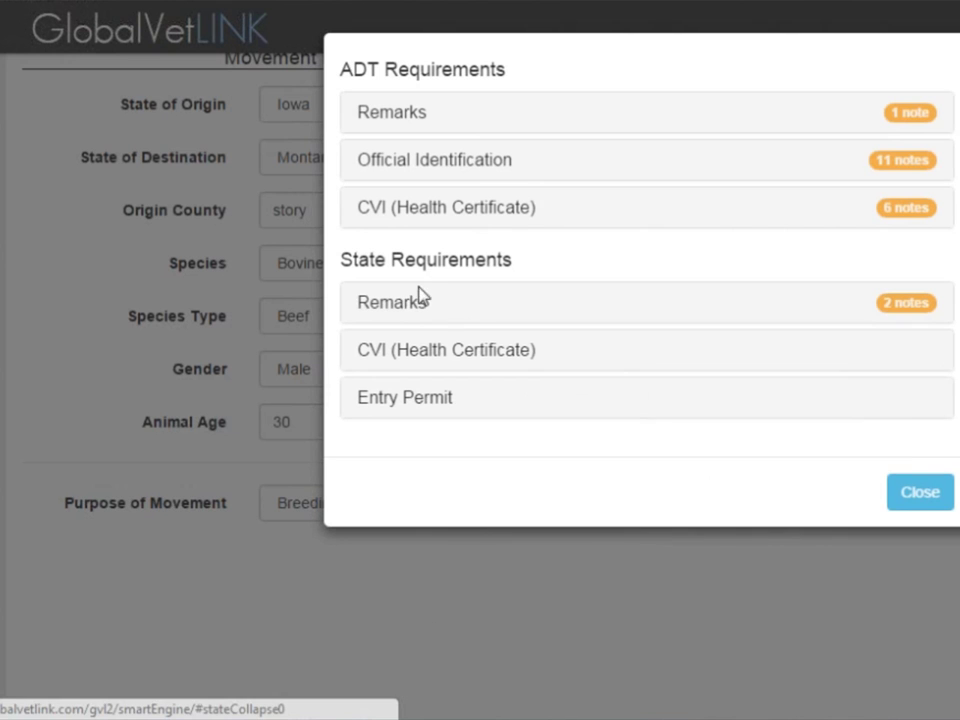
click(917, 500)
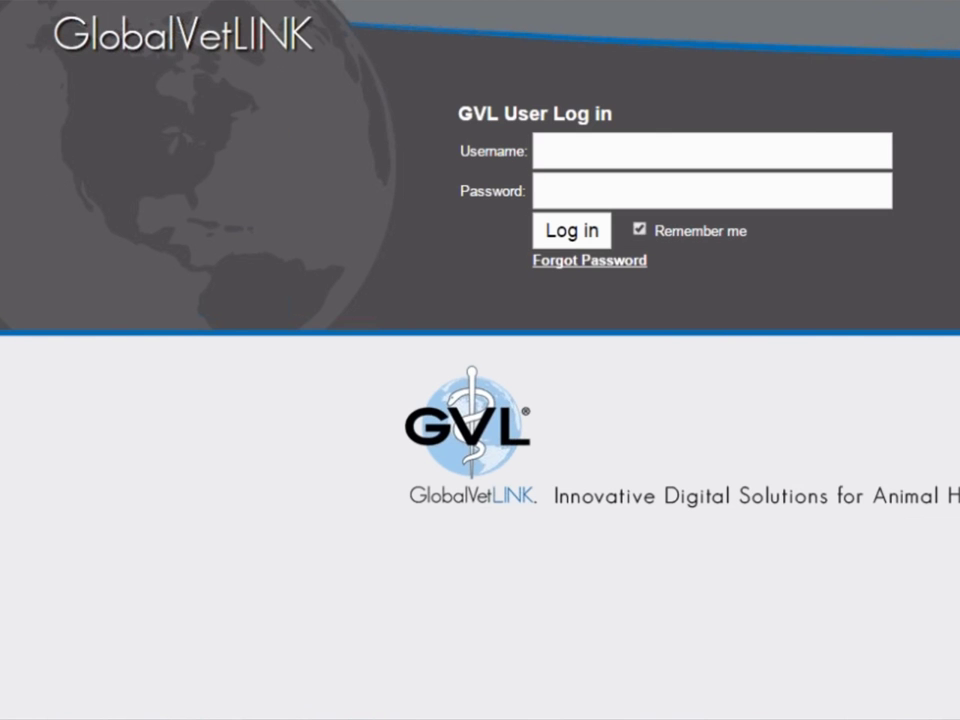
Log in with the username vet1 and the account password.
click(686, 150)
text(vet1)
key(Tab)
text(••••••••)
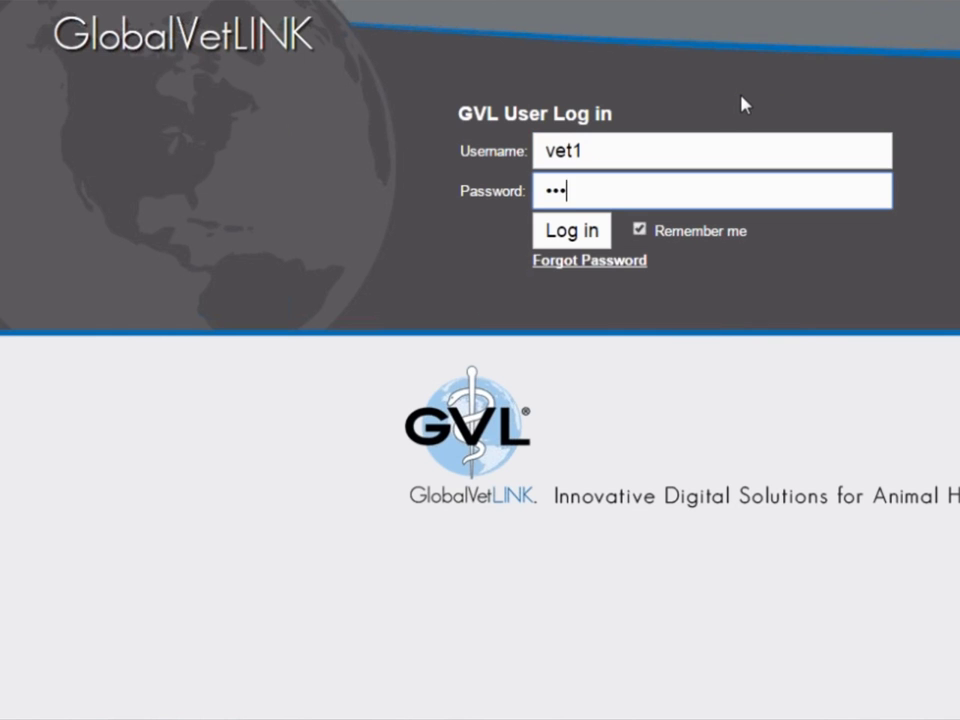
key(Return)
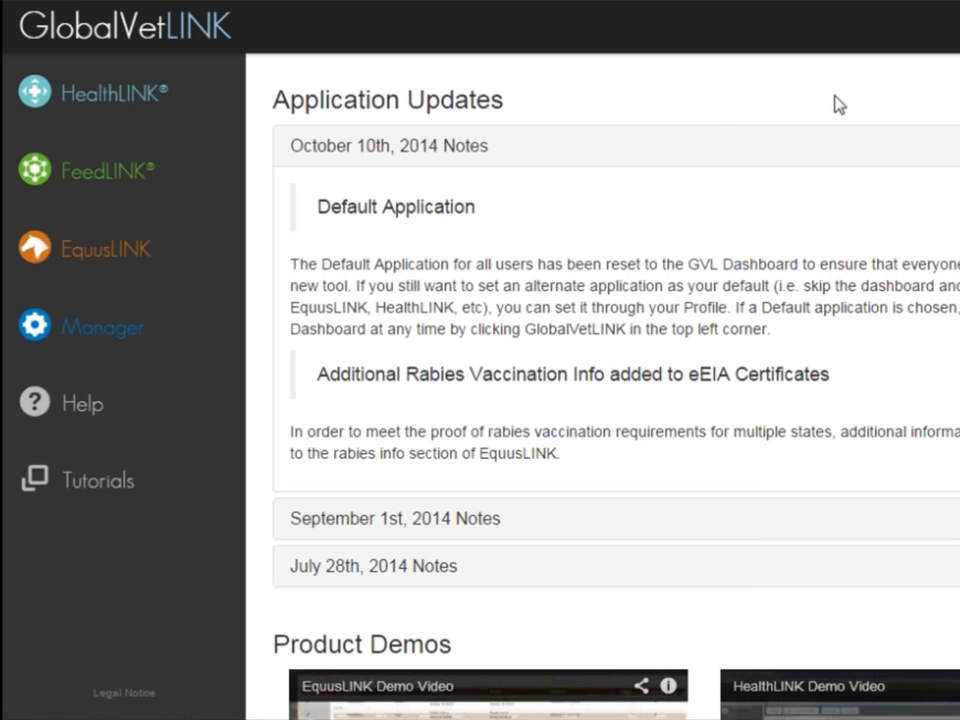
In HealthLINK, leave the blank certificate form and open the Bovine draft containing Lot 10 for editing.
click(88, 108)
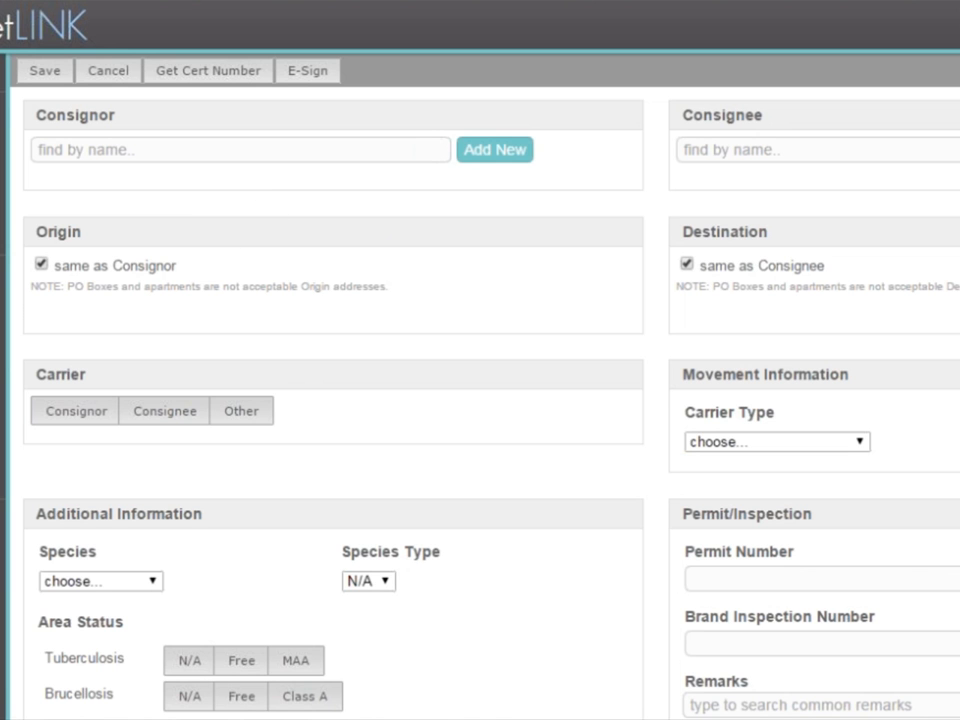
click(108, 70)
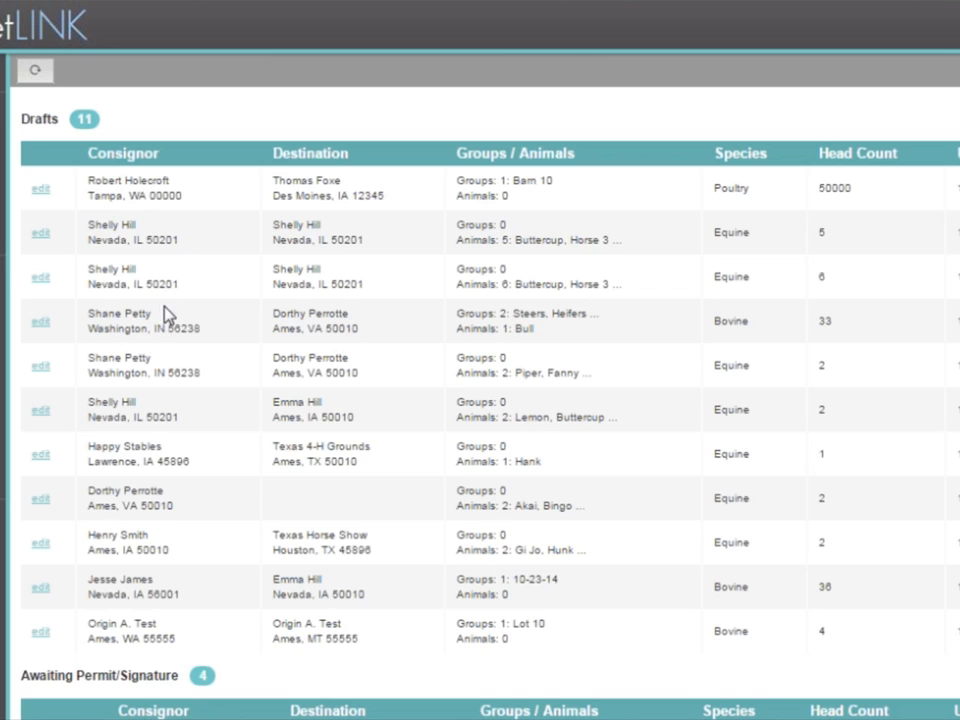
scroll(165, 320, down, 2)
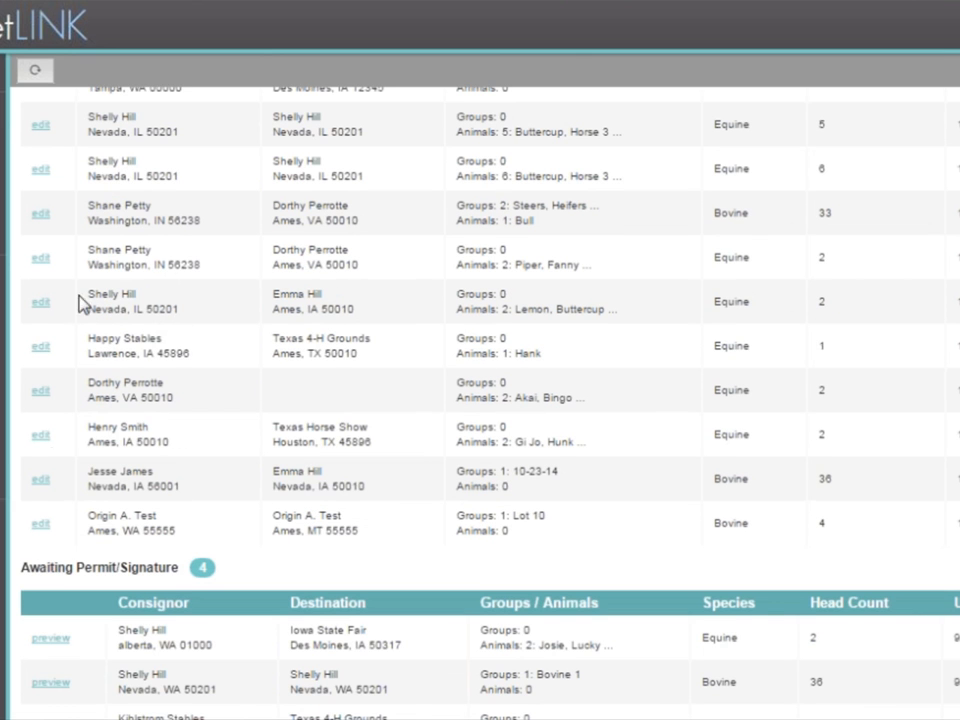
click(40, 525)
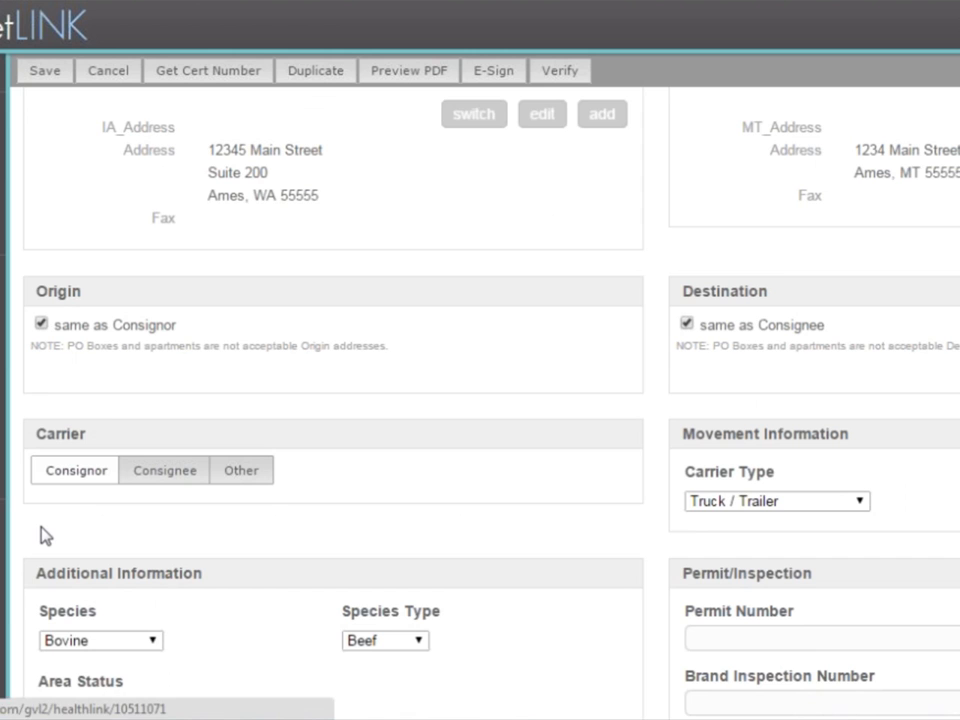
Verify the draft certificate against the movement requirements and read the Remarks entry under State Rules.
scroll(391, 398, down, 7)
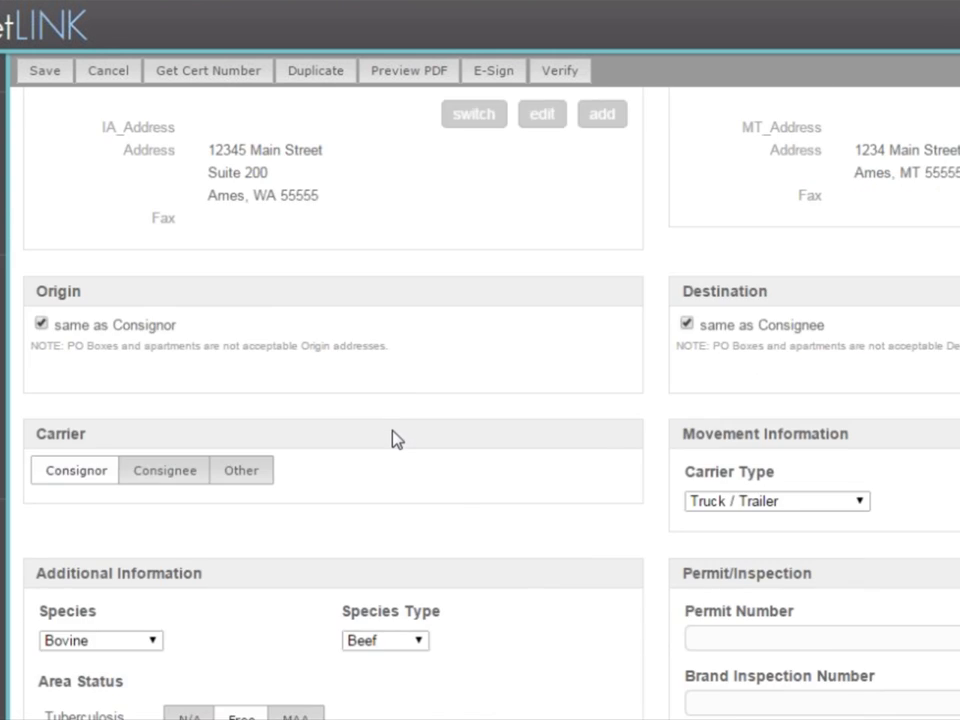
scroll(177, 568, up, 7)
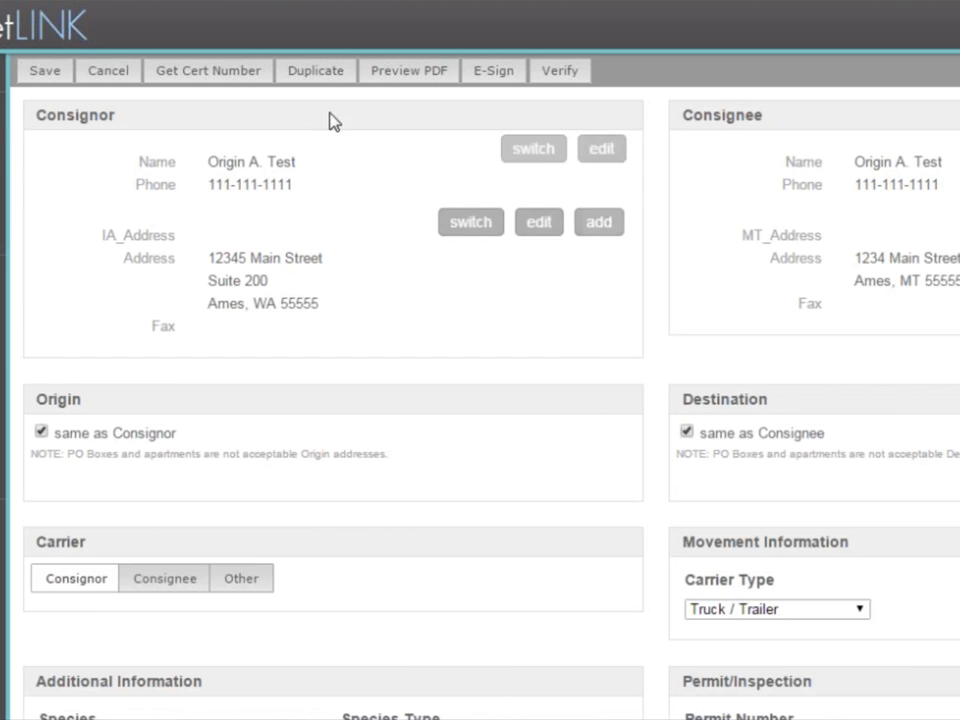
click(565, 79)
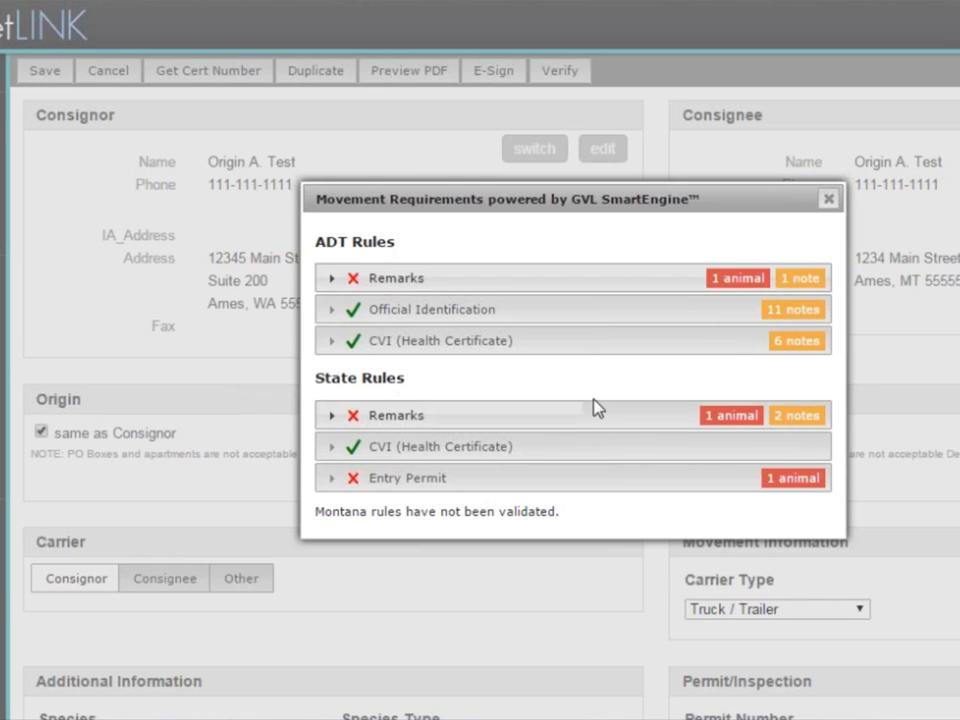
click(330, 418)
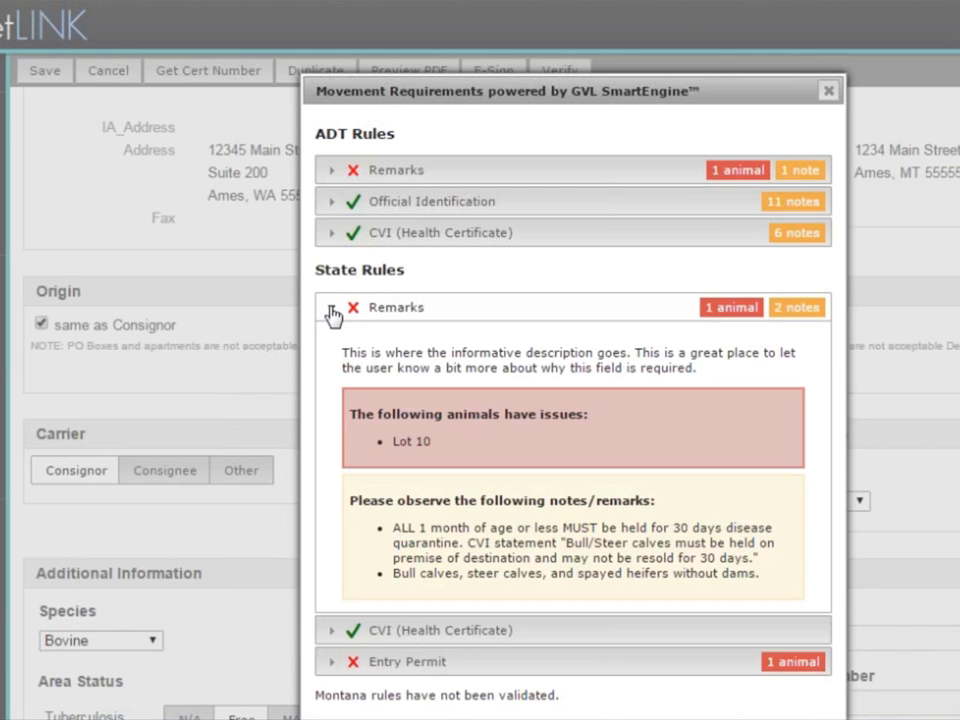
click(332, 316)
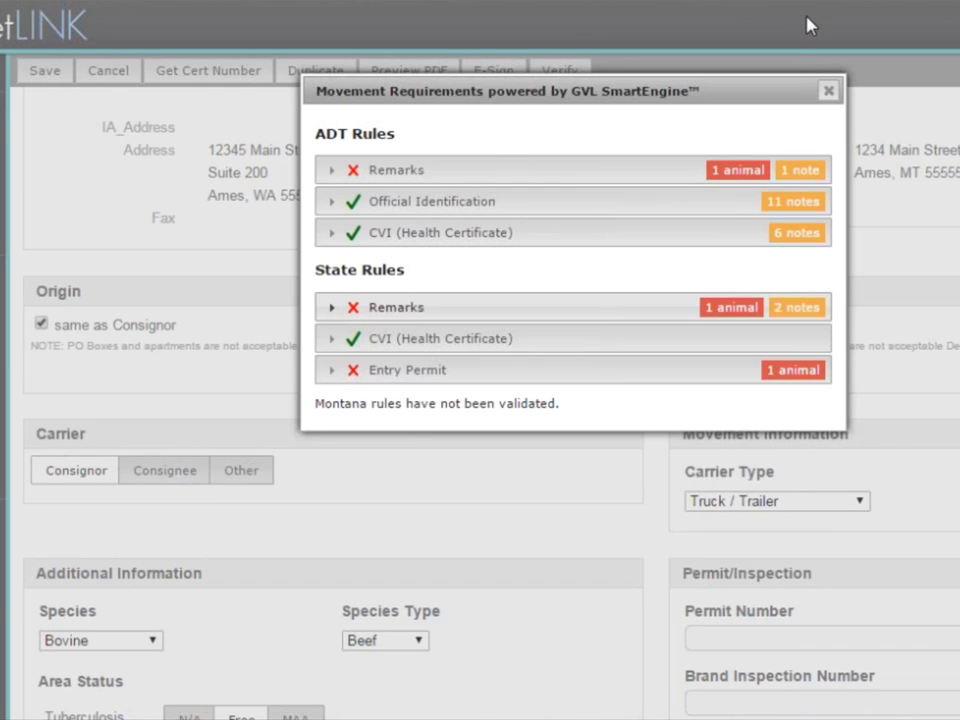
click(829, 92)
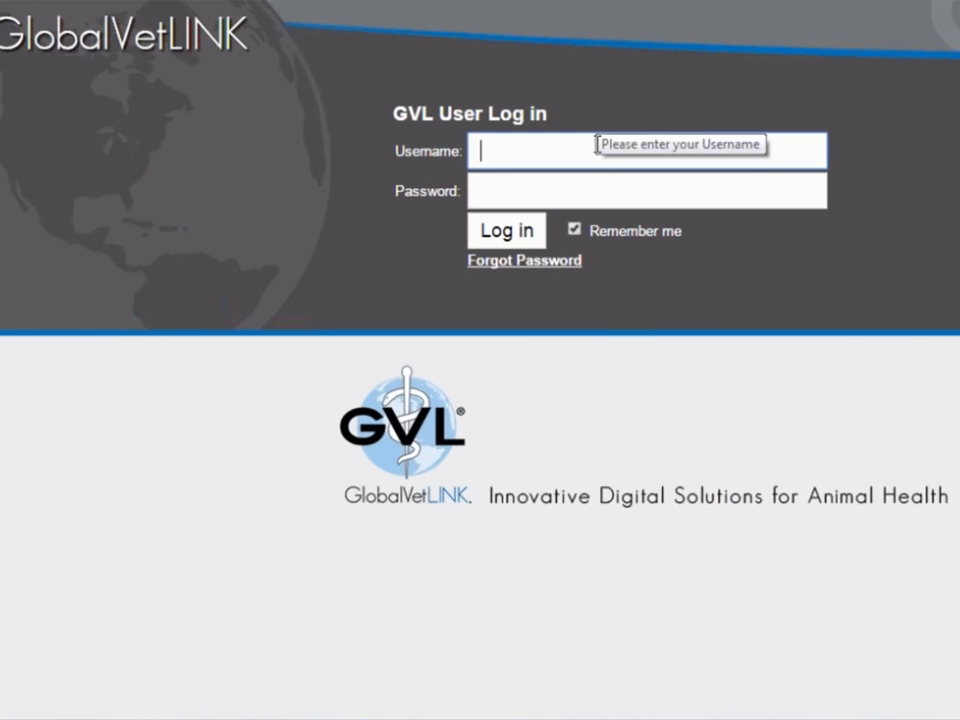
Log in with the username statevet1 and the account password.
text(statevet1)
key(Tab)
text(•••••••••)
key(Return)
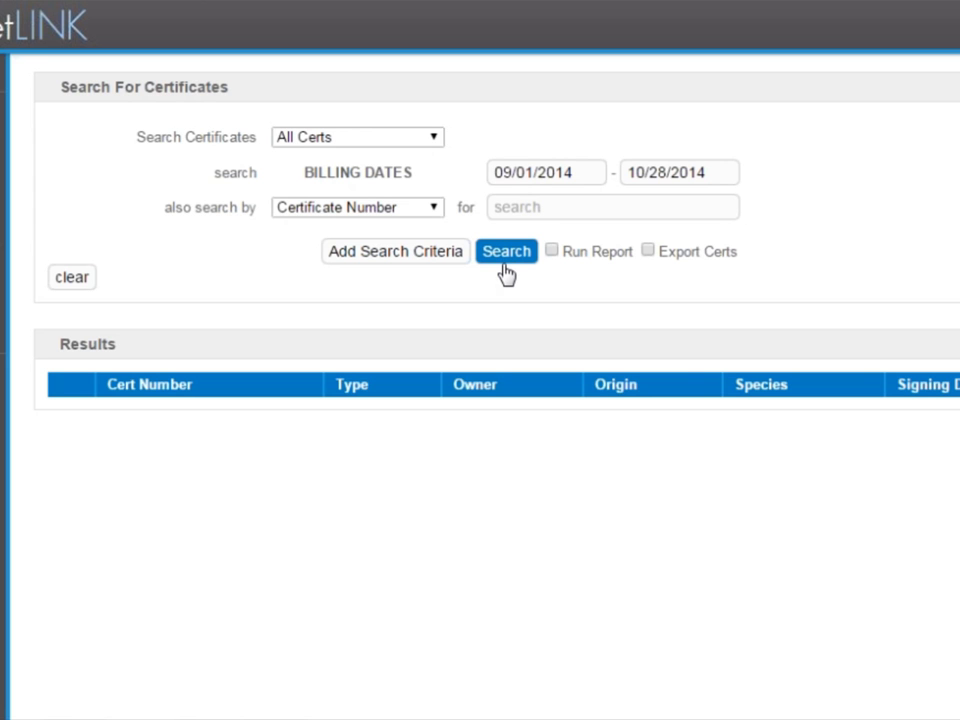
Search all certificates with billing dates from 09/01/2014 to 10/28/2014.
click(505, 268)
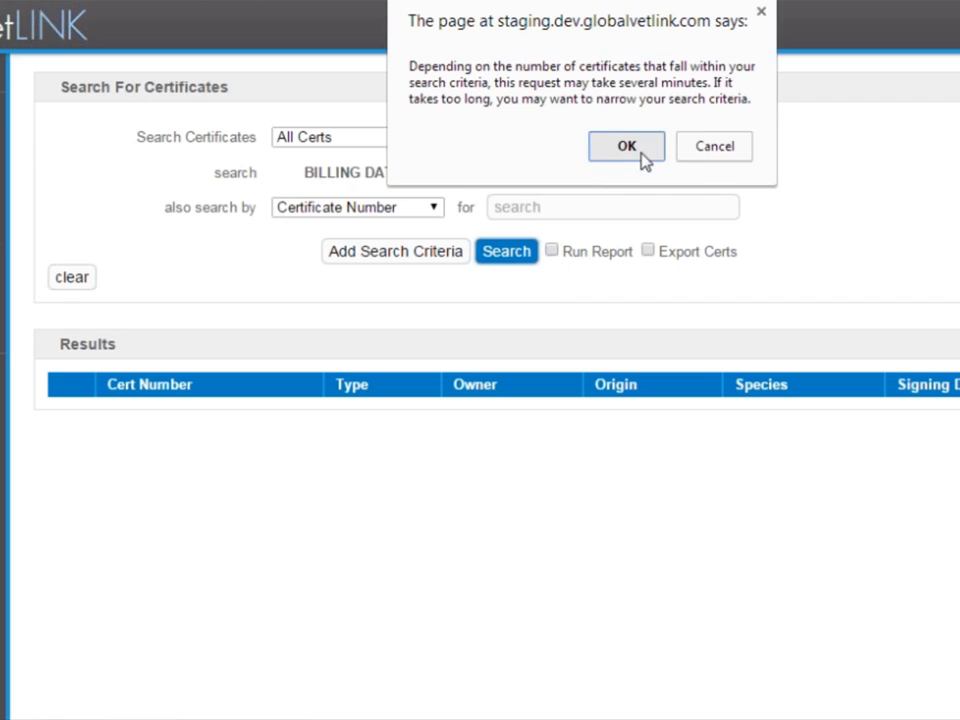
click(645, 155)
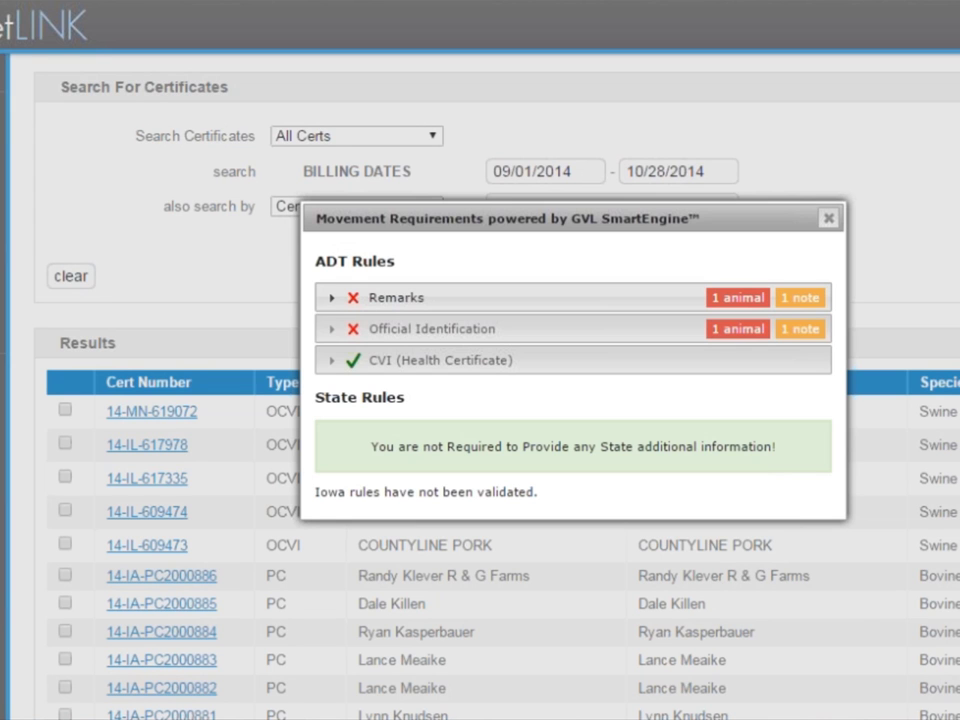
Close the certificate's movement requirements and open the Smart Engine lookup form.
click(829, 218)
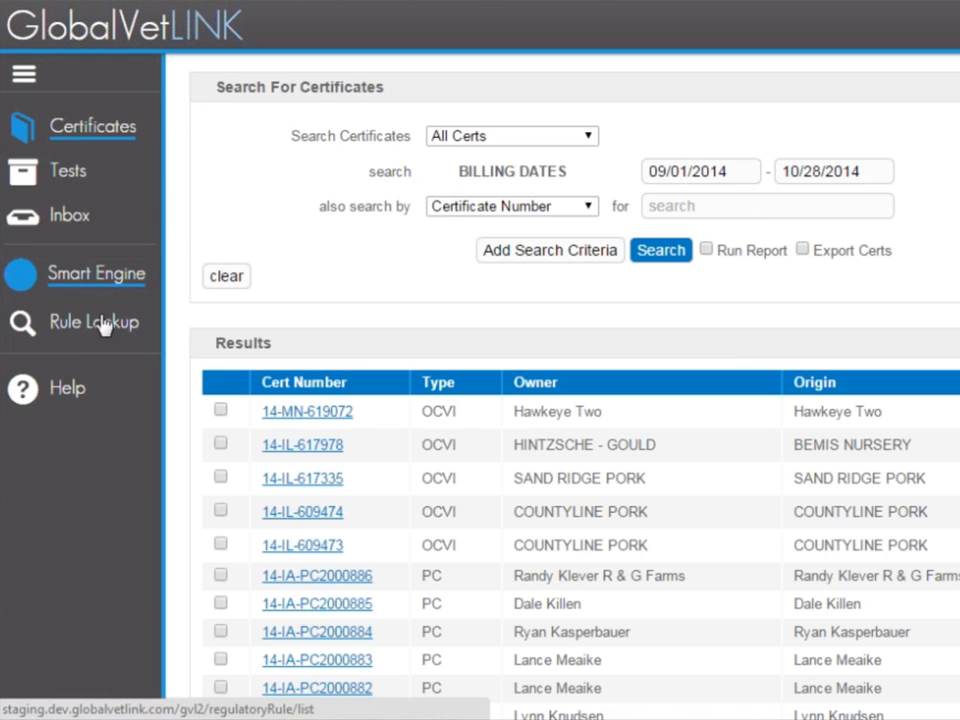
click(96, 274)
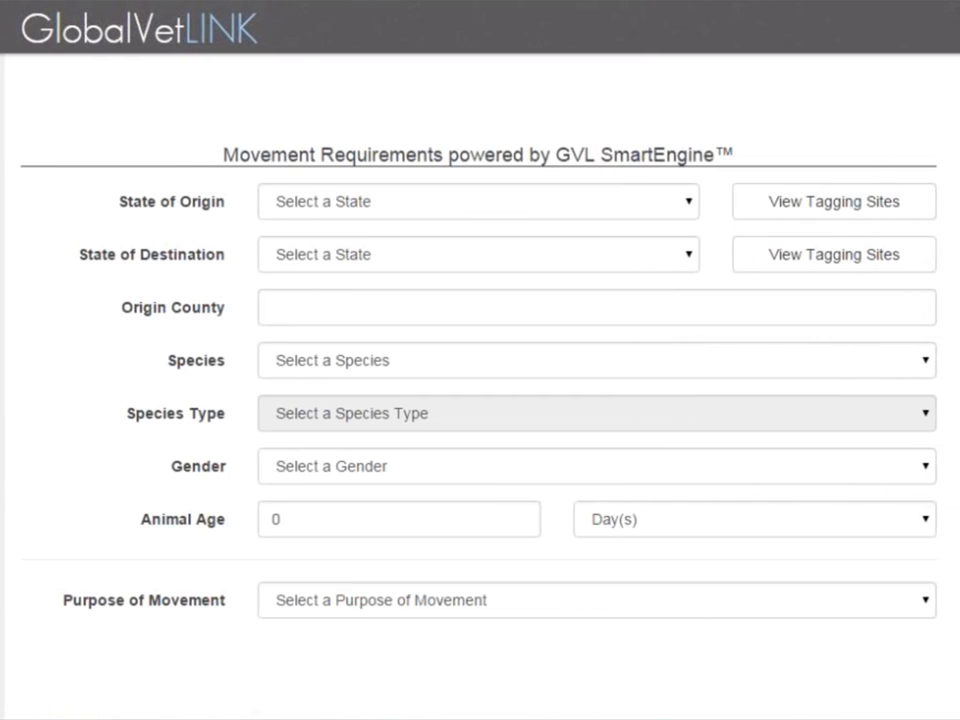